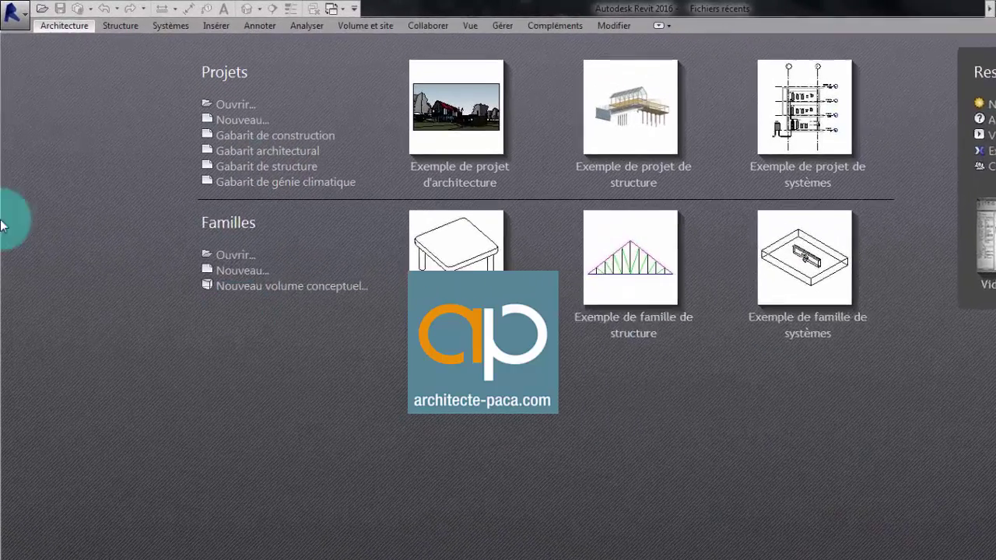
Step: Open the Revit application menu, which lists the recent sample projects
{"action": "left_click", "coordinate": [26, 21]}
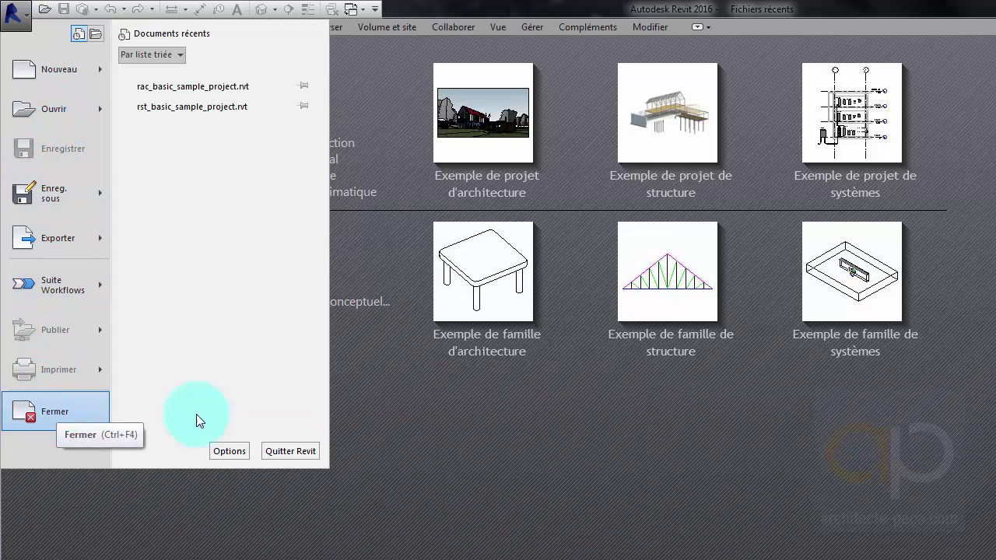
Step: Dismiss the application menu to return to the Recent Files start page
{"action": "left_click", "coordinate": [611, 440]}
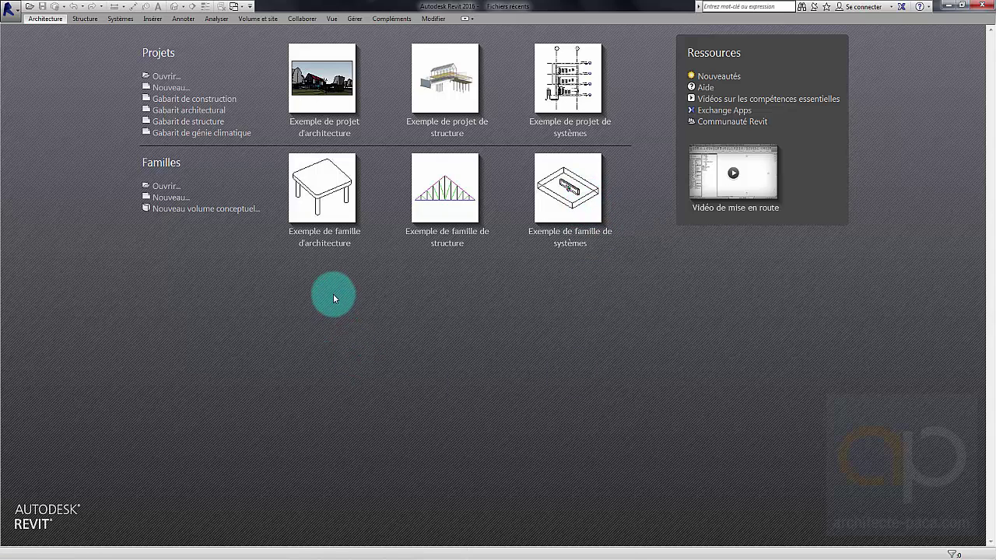
Step: Create Projet4 from Gabarit architectural, glancing at the Structure tab before returning to Architecture
{"action": "left_click", "coordinate": [209, 115]}
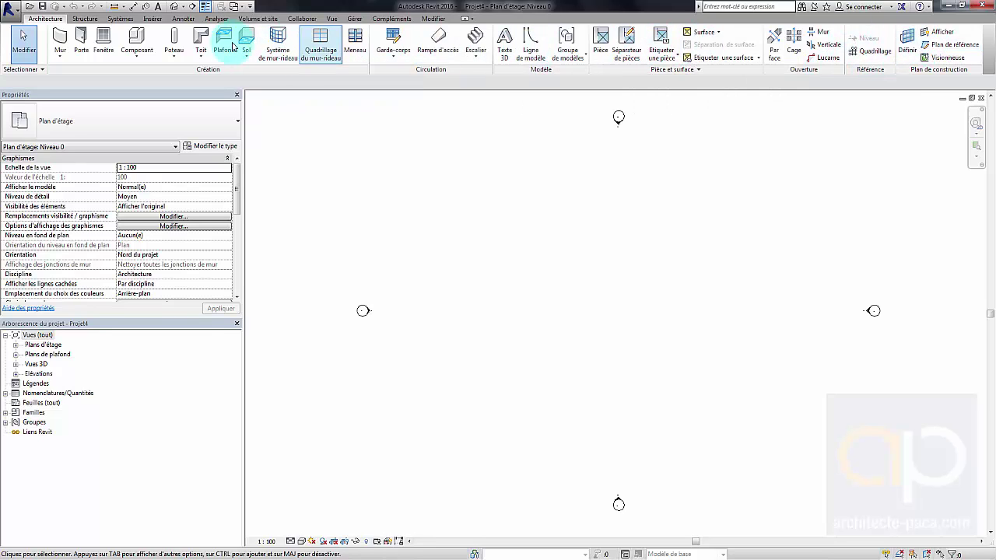
{"action": "left_click", "coordinate": [85, 21]}
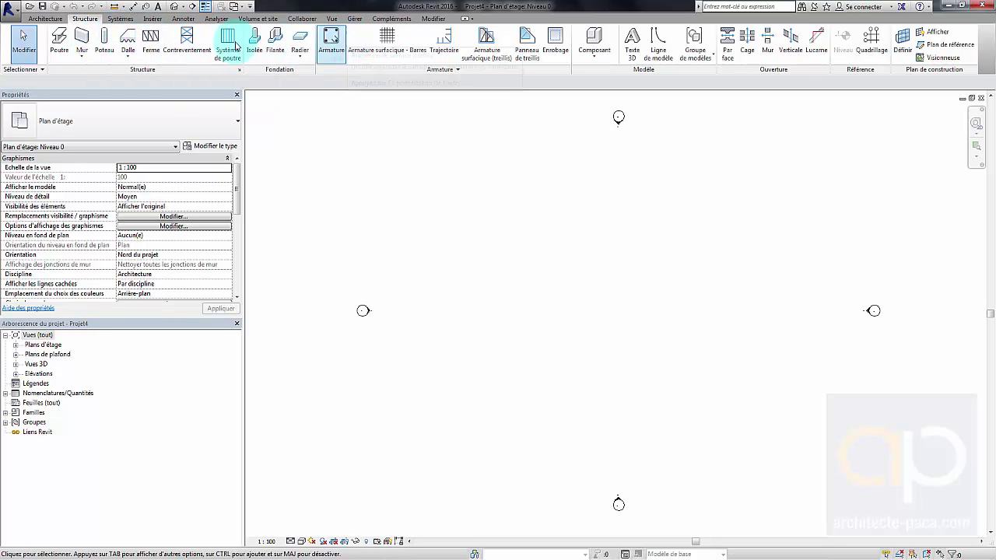
{"action": "left_click", "coordinate": [48, 21]}
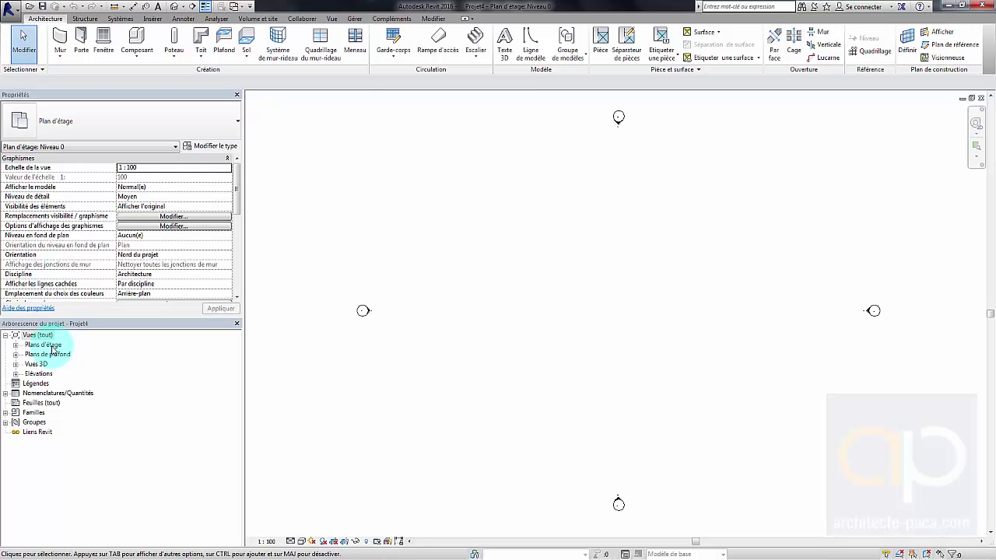
{"action": "left_click", "coordinate": [54, 346]}
{"action": "left_click", "coordinate": [16, 345]}
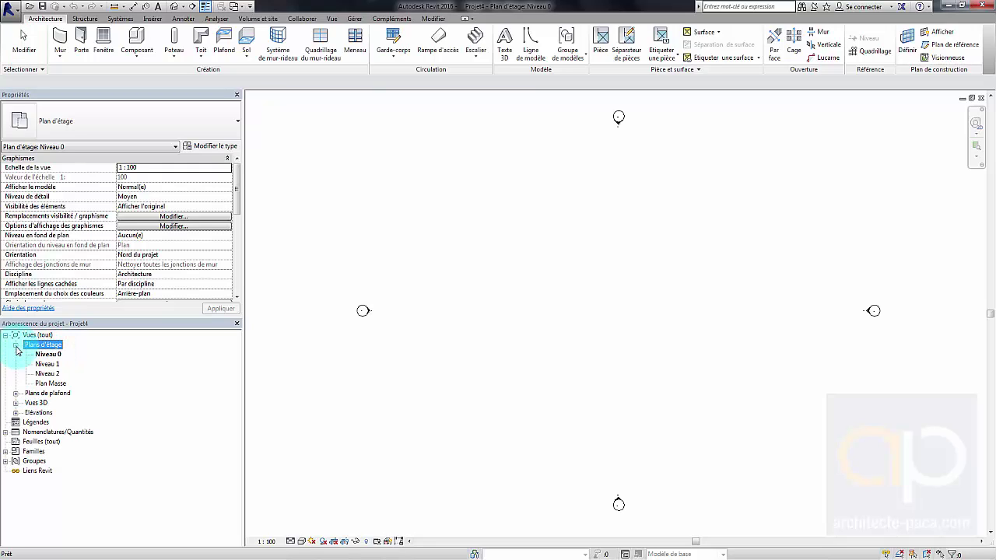
{"action": "left_click", "coordinate": [51, 383]}
{"action": "left_click", "coordinate": [35, 403]}
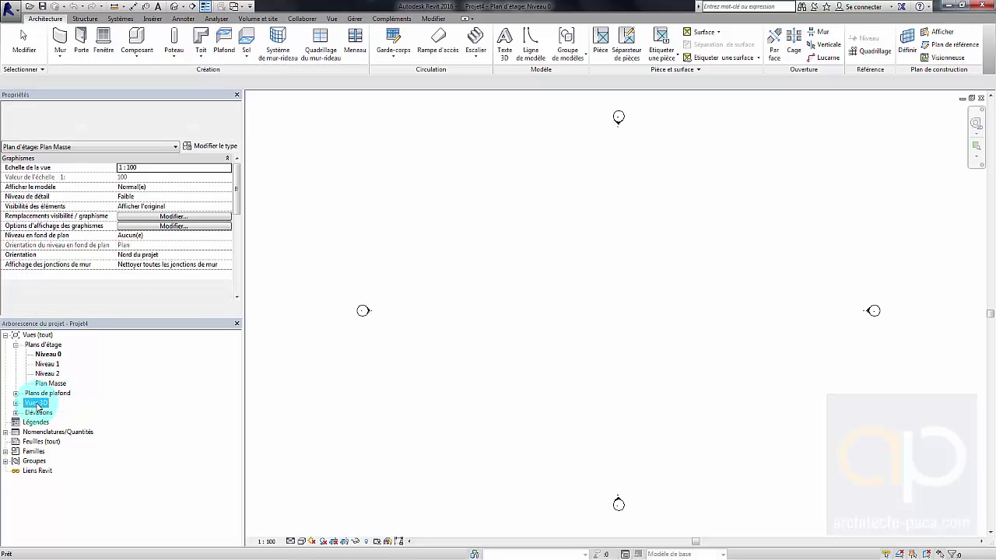
{"action": "left_click", "coordinate": [16, 346]}
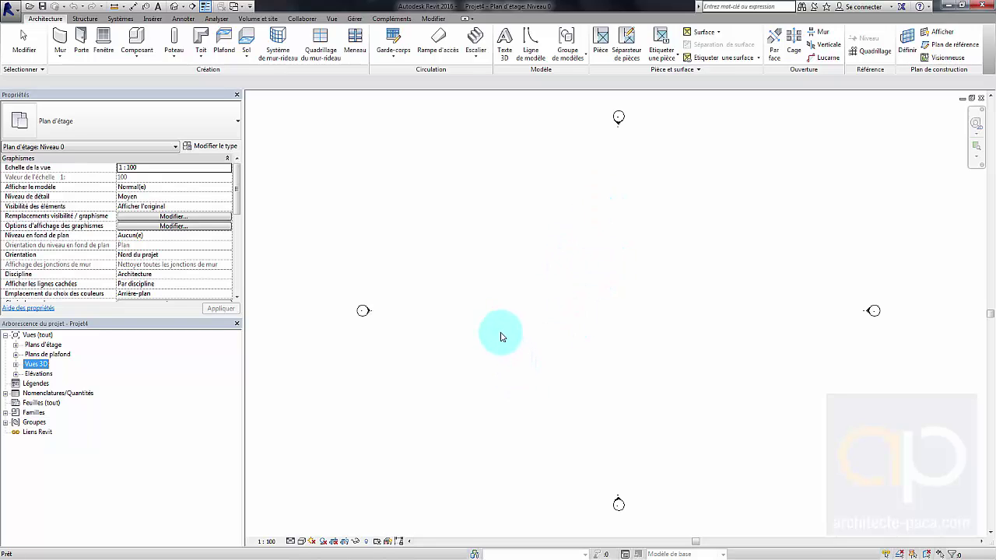
Step: Tile the default 3D view beside the Niveau 0 plan, centring the elevation markers
{"action": "mouse_move", "coordinate": [238, 205]}
{"action": "left_mouse_down"}
{"action": "mouse_move", "coordinate": [240, 288]}
{"action": "mouse_move", "coordinate": [241, 200]}
{"action": "left_mouse_up"}
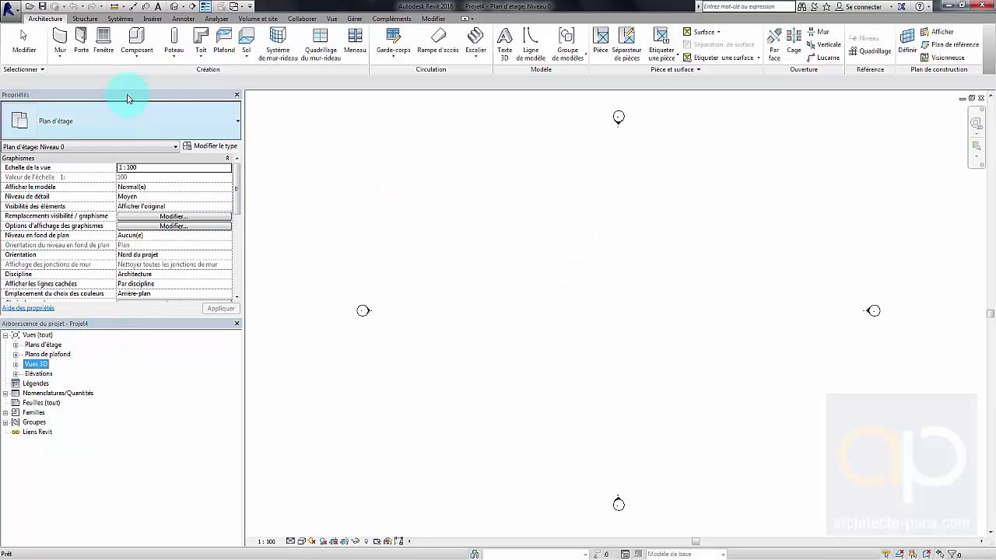
{"action": "left_click", "coordinate": [176, 7]}
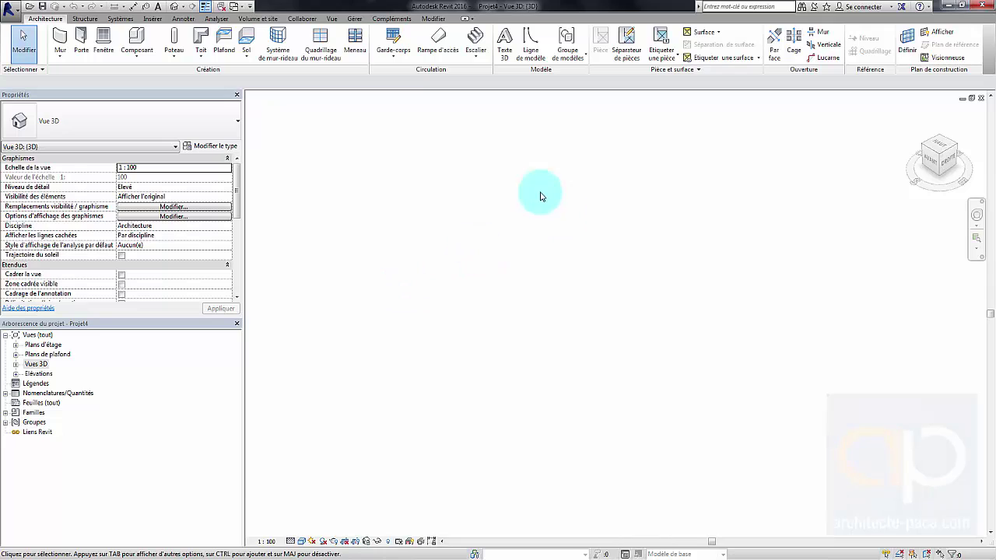
{"action": "left_click", "coordinate": [331, 18]}
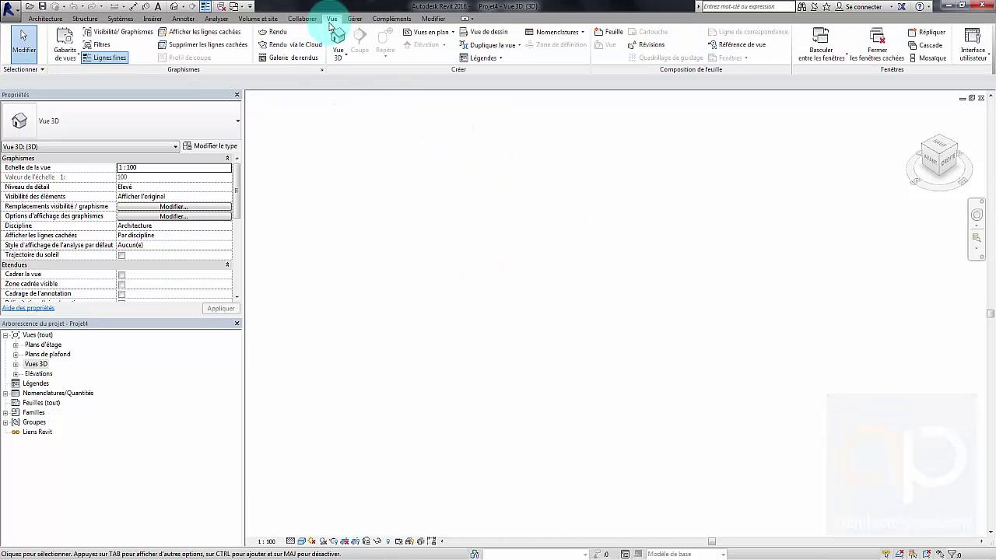
{"action": "left_click", "coordinate": [928, 59]}
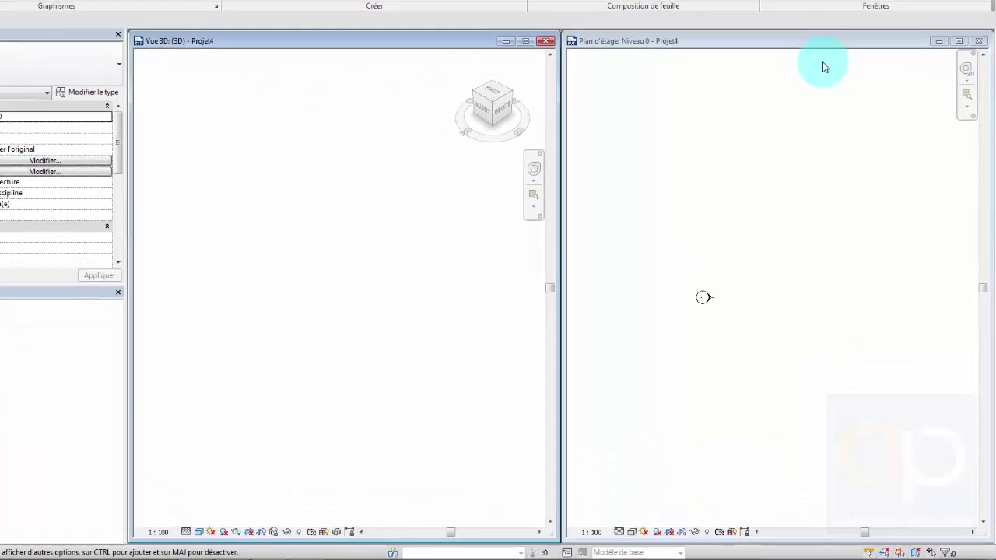
{"action": "middle_click_drag", "start_coordinate": [775, 401], "coordinate": [834, 302]}
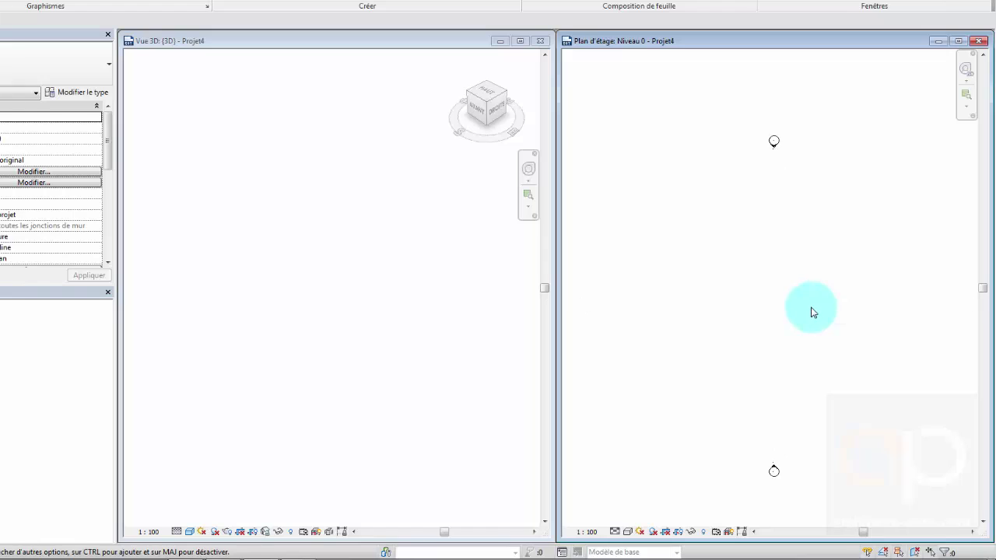
{"action": "scroll", "coordinate": [811, 311], "scroll_direction": "down", "scroll_amount": 2}
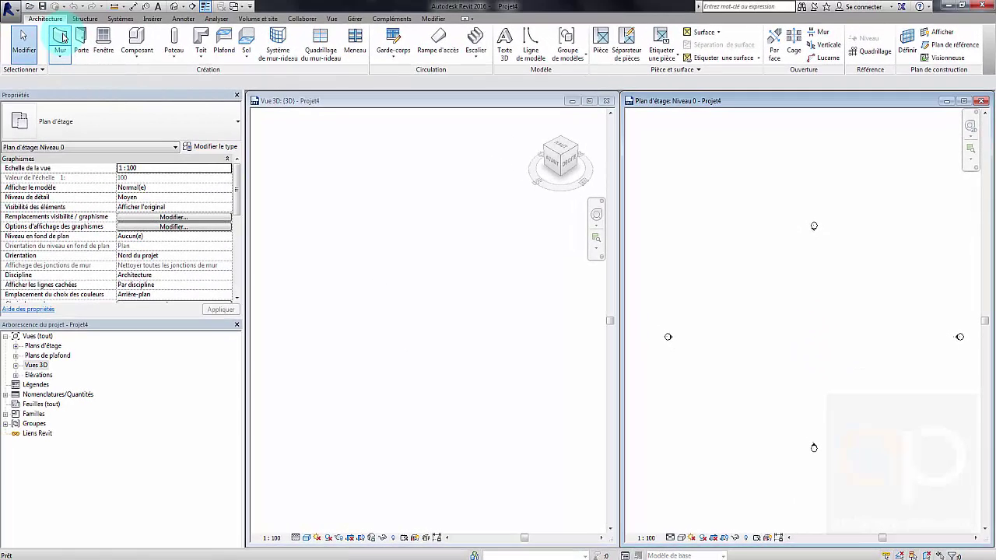
Step: Draw a rectangle of Générique - Ext. 200 mm walls from two corners in the Niveau 0 plan
{"action": "left_click", "coordinate": [61, 37]}
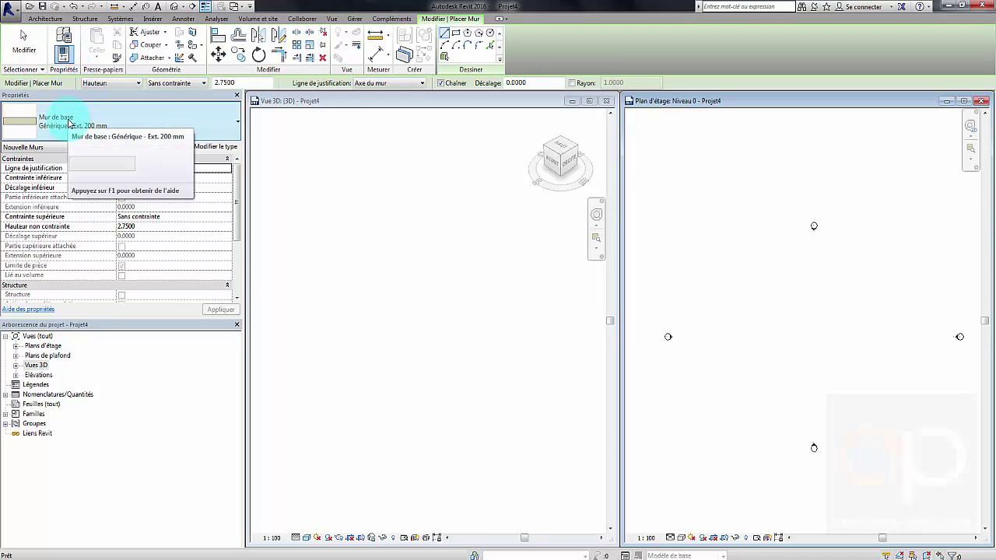
{"action": "left_click", "coordinate": [455, 40]}
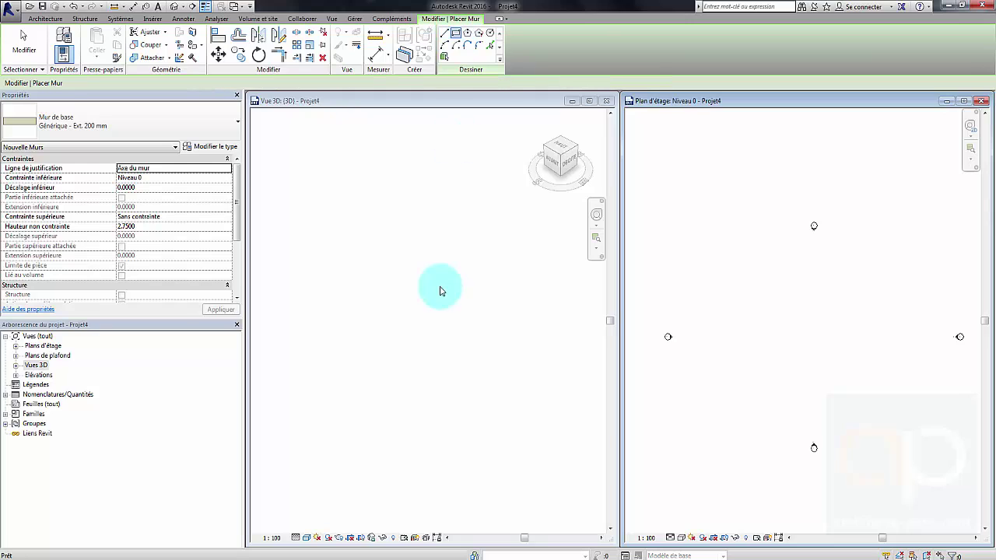
{"action": "left_click", "coordinate": [722, 282]}
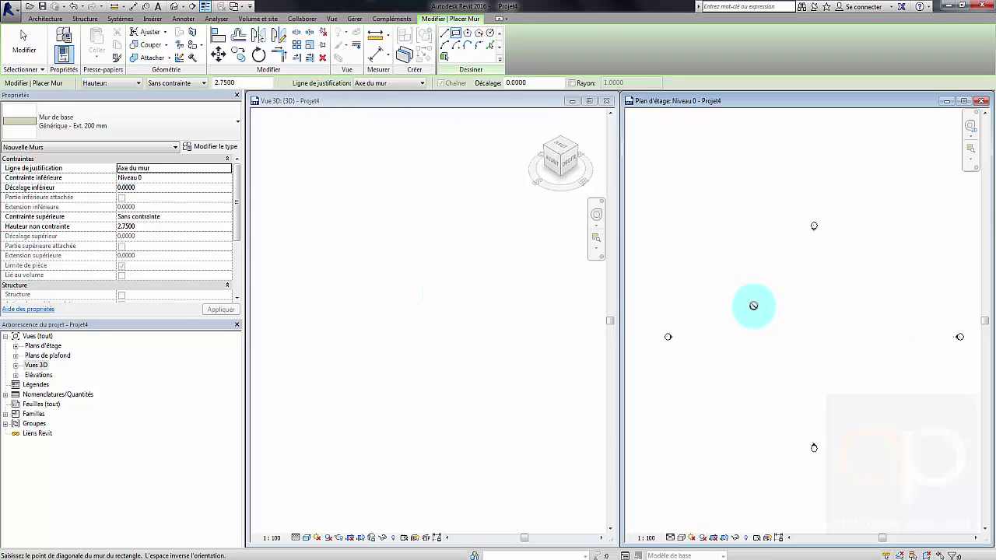
{"action": "left_click", "coordinate": [883, 385]}
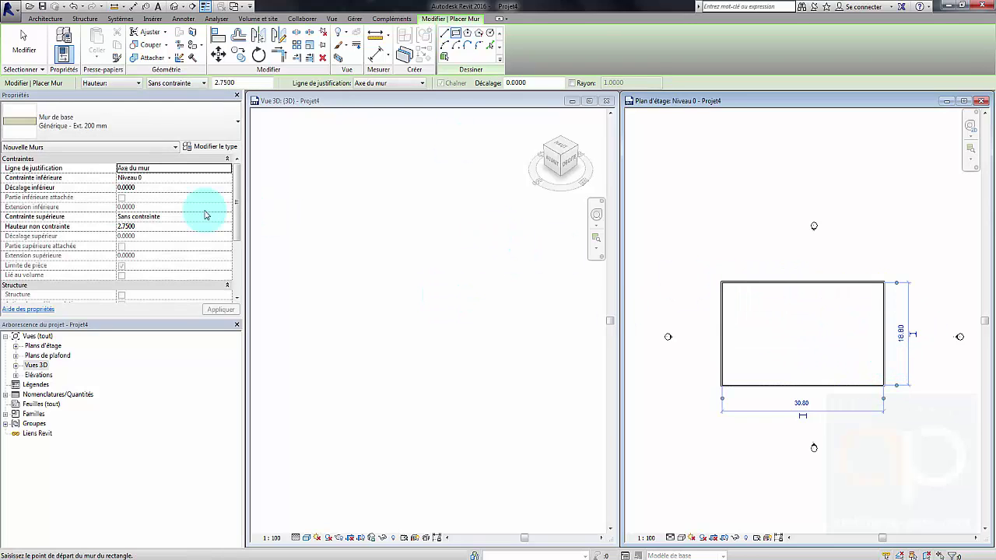
{"action": "key", "text": "Escape"}
{"action": "key", "text": "Escape"}
Step: Zoom the 3D view to fit all walls and select the short right wall
{"action": "left_click", "coordinate": [398, 327]}
{"action": "right_click", "coordinate": [296, 302]}
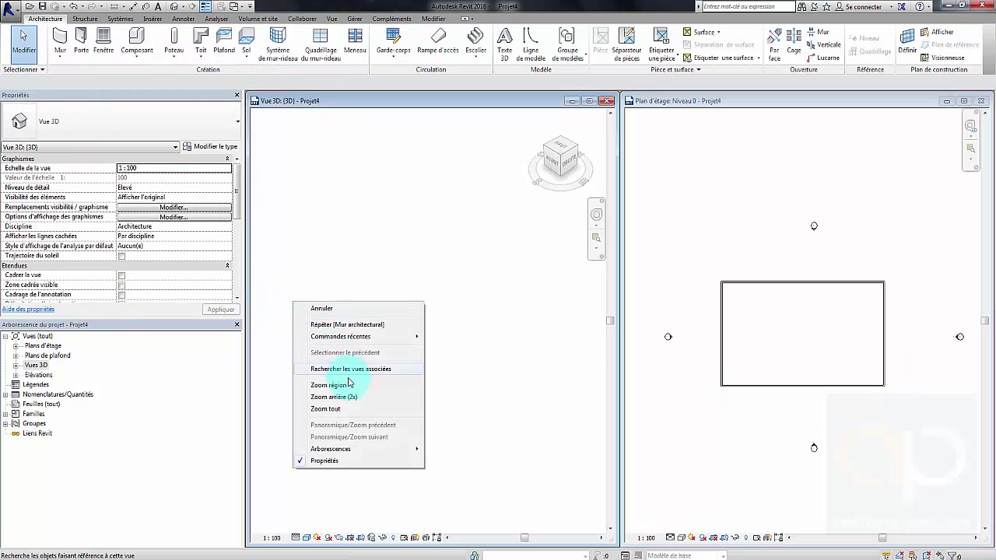
{"action": "left_click", "coordinate": [342, 407]}
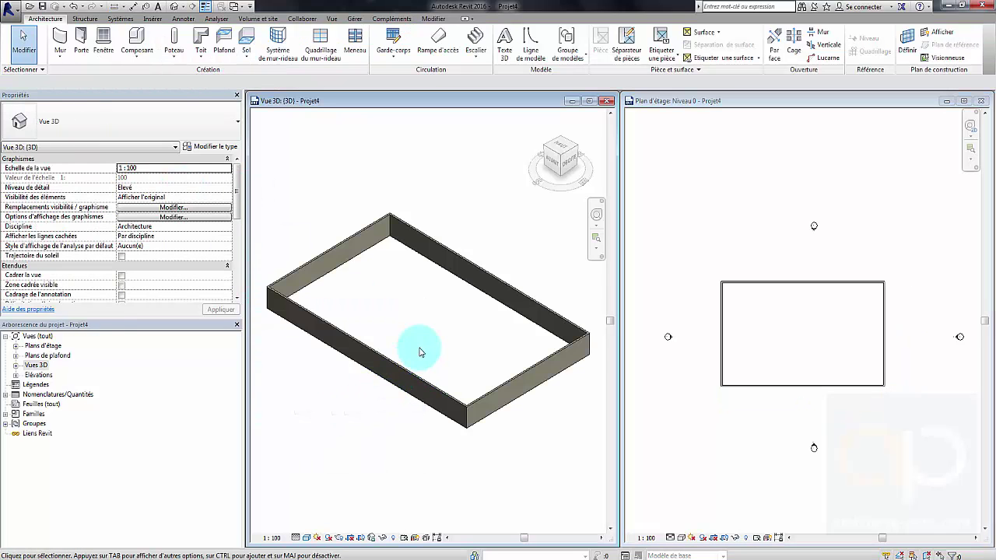
{"action": "left_click", "coordinate": [537, 365]}
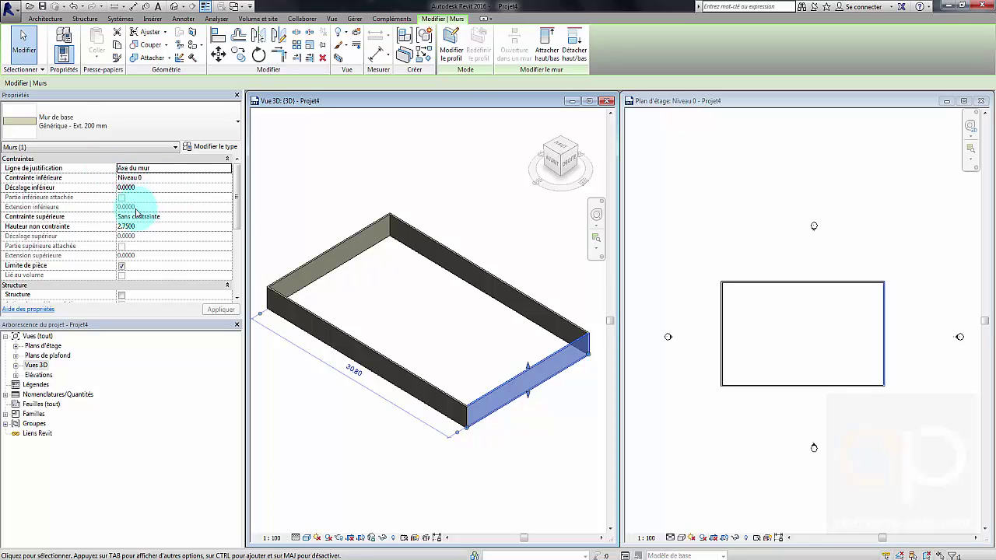
Step: Set the selected wall's top constraint to Niveau 1
{"action": "left_click", "coordinate": [198, 218]}
{"action": "left_click", "coordinate": [227, 217]}
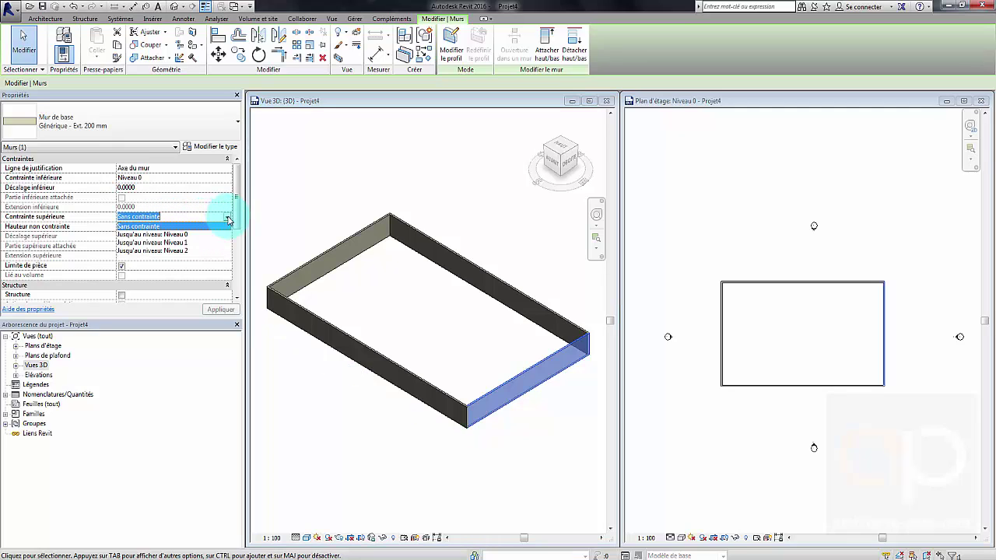
{"action": "left_click", "coordinate": [190, 242]}
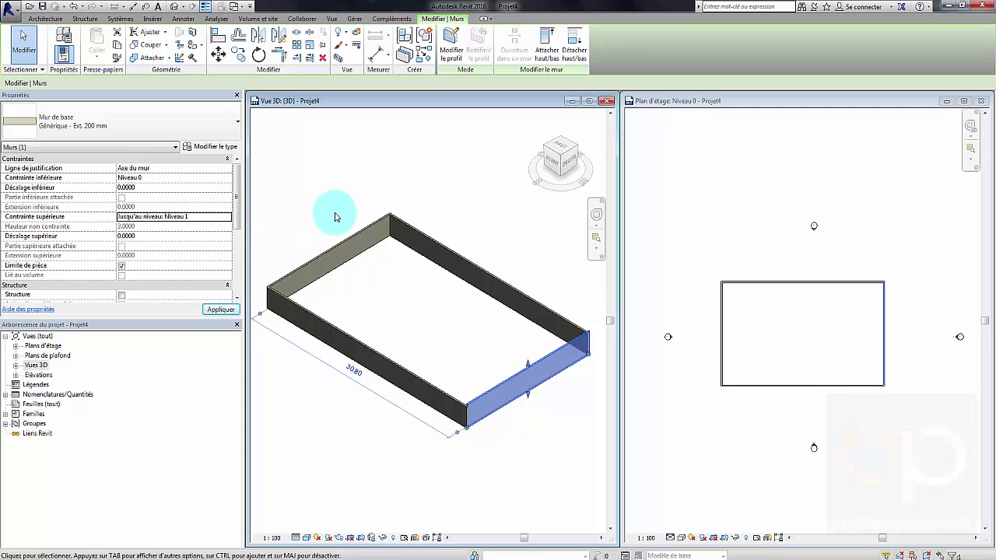
{"action": "scroll", "coordinate": [536, 370], "scroll_direction": "up", "scroll_amount": 2}
{"action": "scroll", "coordinate": [522, 356], "scroll_direction": "up", "scroll_amount": 2}
{"action": "scroll", "coordinate": [489, 335], "scroll_direction": "up", "scroll_amount": 1}
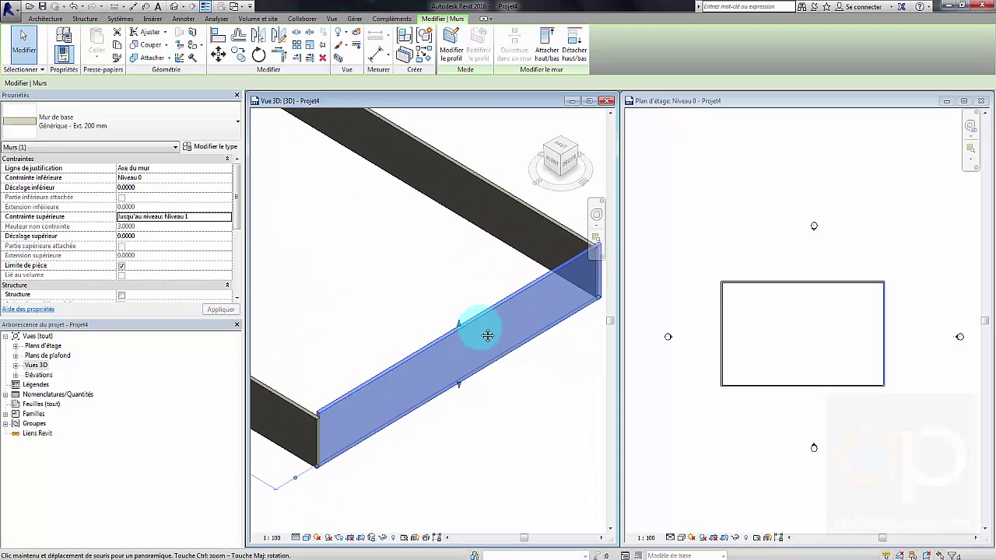
{"action": "scroll", "coordinate": [463, 324], "scroll_direction": "up", "scroll_amount": 2}
{"action": "scroll", "coordinate": [448, 318], "scroll_direction": "down", "scroll_amount": 3}
{"action": "scroll", "coordinate": [430, 315], "scroll_direction": "down", "scroll_amount": 2}
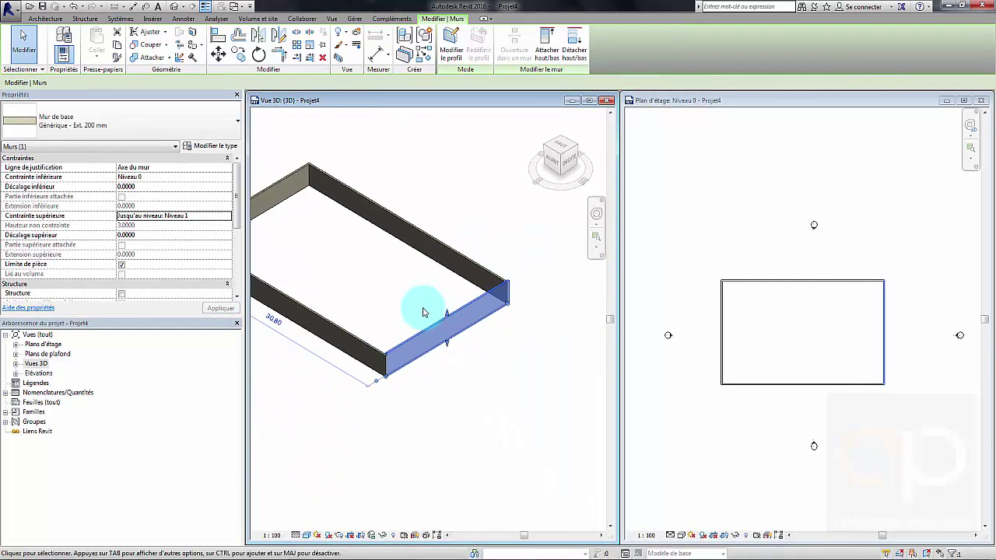
Step: Drag the plan's left wall rightward, narrowing the enclosure to 23.50
{"action": "left_click", "coordinate": [533, 311]}
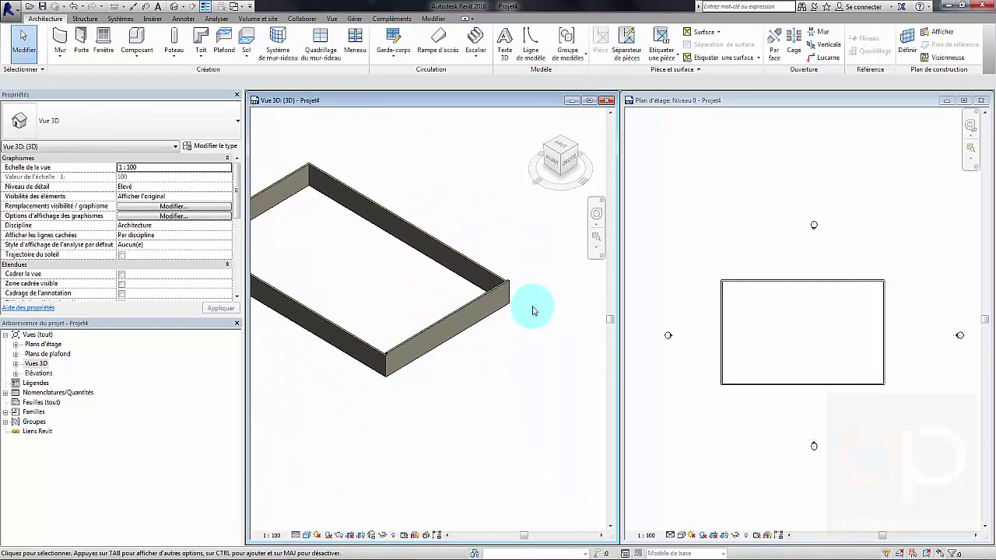
{"action": "left_click", "coordinate": [721, 315]}
{"action": "scroll", "coordinate": [720, 315], "scroll_direction": "up", "scroll_amount": 2}
{"action": "left_click", "coordinate": [722, 313]}
{"action": "left_click_drag", "start_coordinate": [722, 313], "coordinate": [781, 319]}
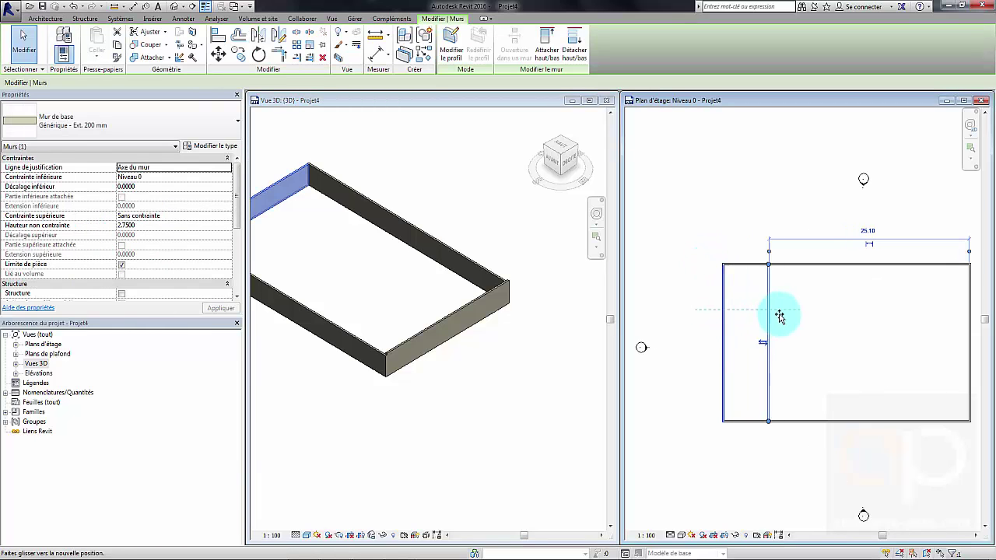
{"action": "scroll", "coordinate": [827, 316], "scroll_direction": "down", "scroll_amount": 2}
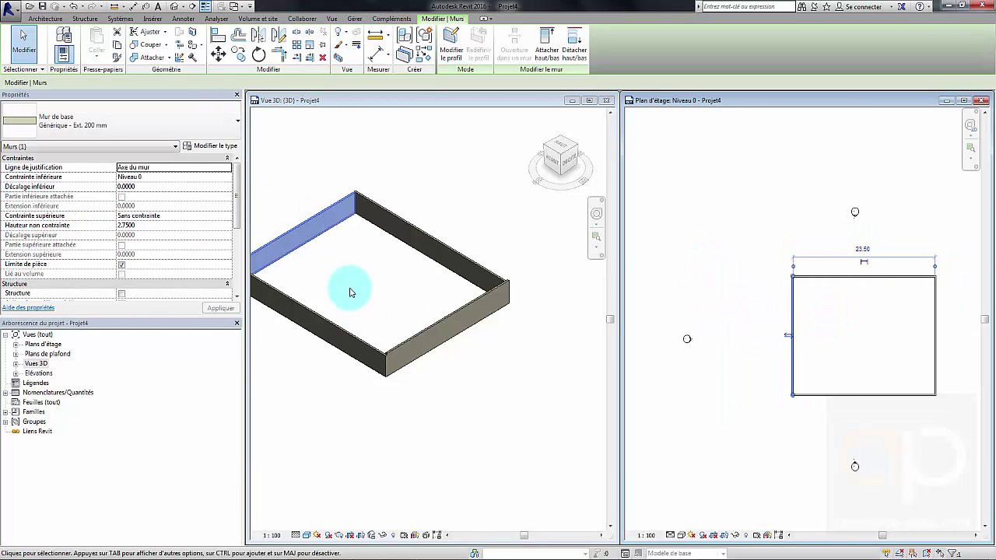
Step: Set the wall's unconnected height to 1.0000 in Properties
{"action": "left_click", "coordinate": [408, 307]}
{"action": "scroll", "coordinate": [400, 288], "scroll_direction": "down", "scroll_amount": 1}
{"action": "scroll", "coordinate": [329, 242], "scroll_direction": "up", "scroll_amount": 2}
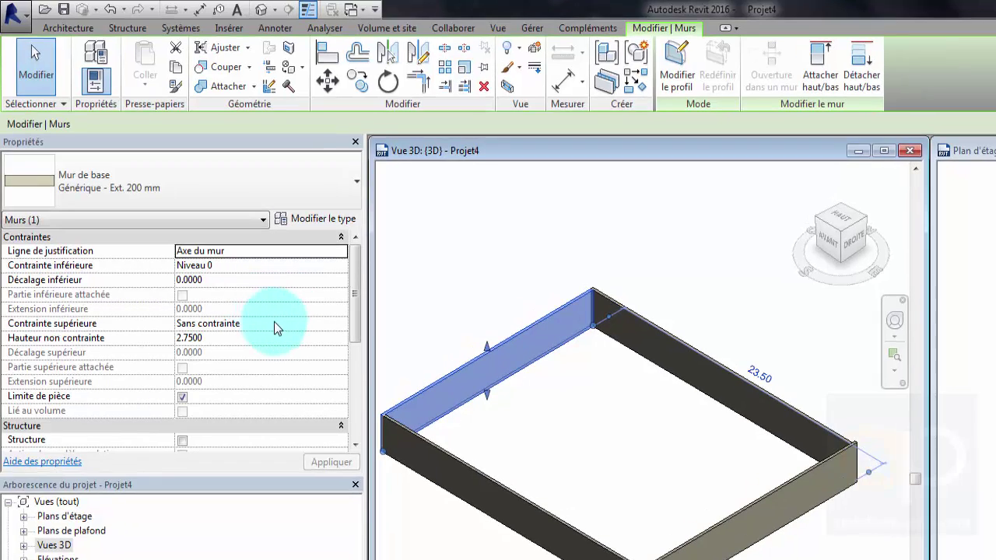
{"action": "left_click", "coordinate": [313, 313]}
{"action": "left_click", "coordinate": [269, 339]}
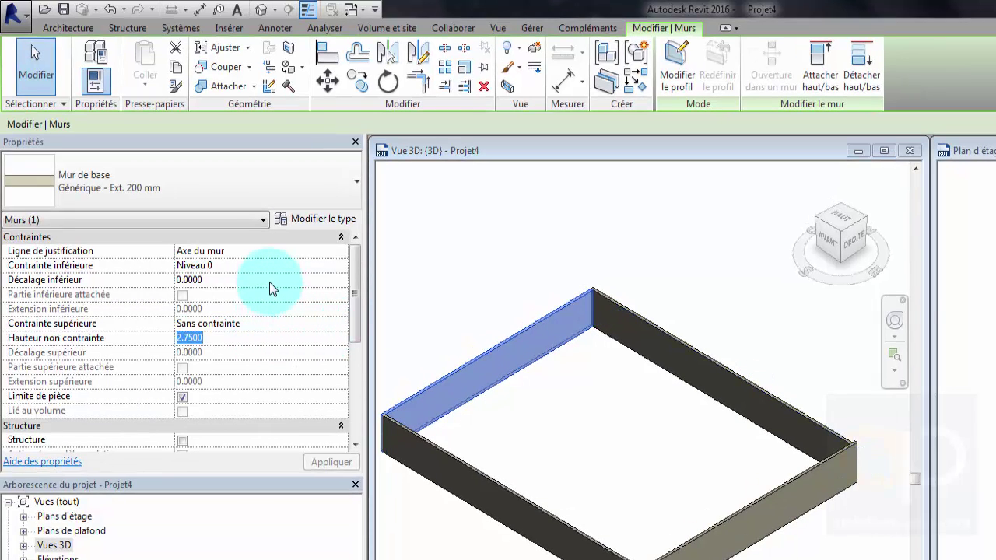
{"action": "type", "text": "1.0000"}
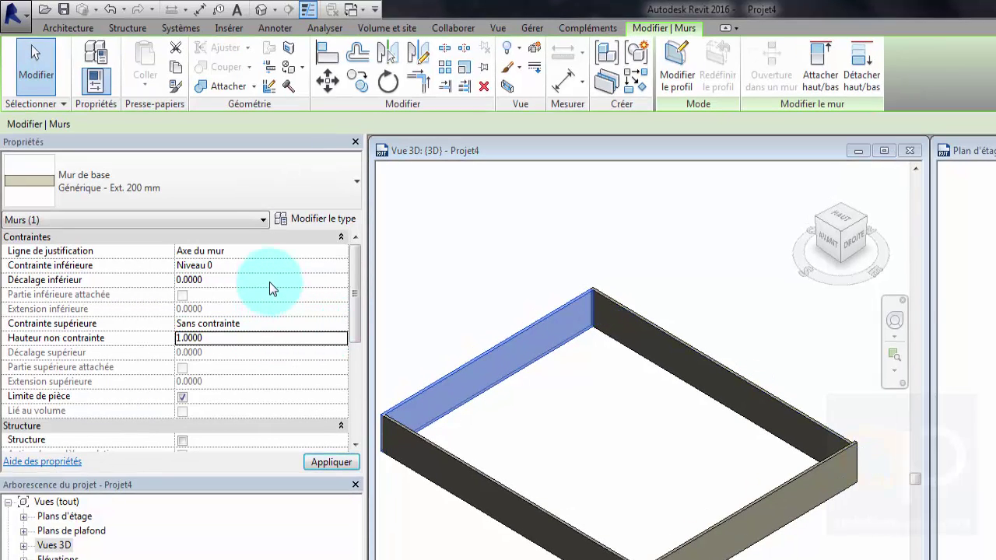
Step: Apply the 1.0 height and zoom both views to fit the room (ZA)
{"action": "left_click", "coordinate": [523, 307]}
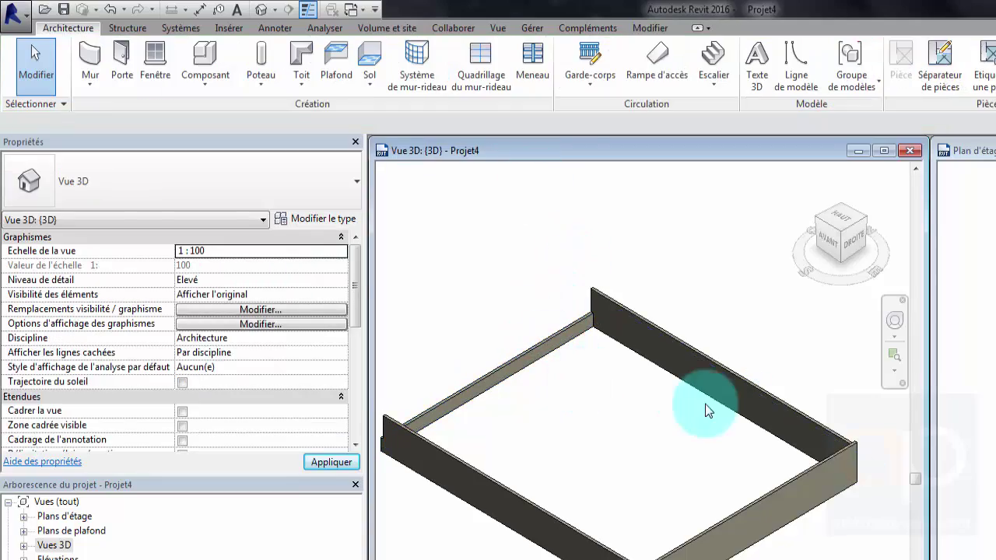
{"action": "key", "text": "z"}
{"action": "key", "text": "a"}
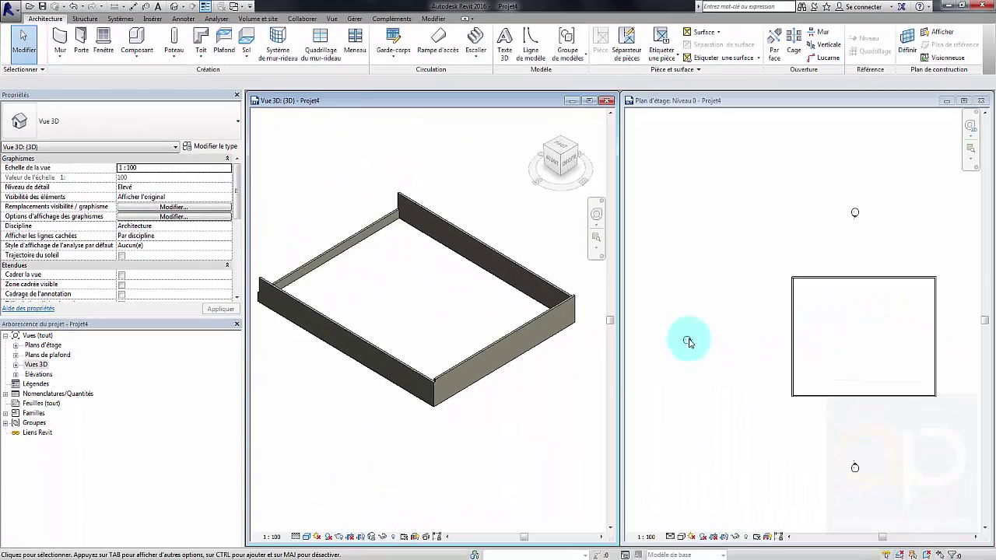
{"action": "middle_click_drag", "start_coordinate": [751, 370], "coordinate": [714, 374]}
{"action": "scroll", "coordinate": [840, 334], "scroll_direction": "up", "scroll_amount": 2}
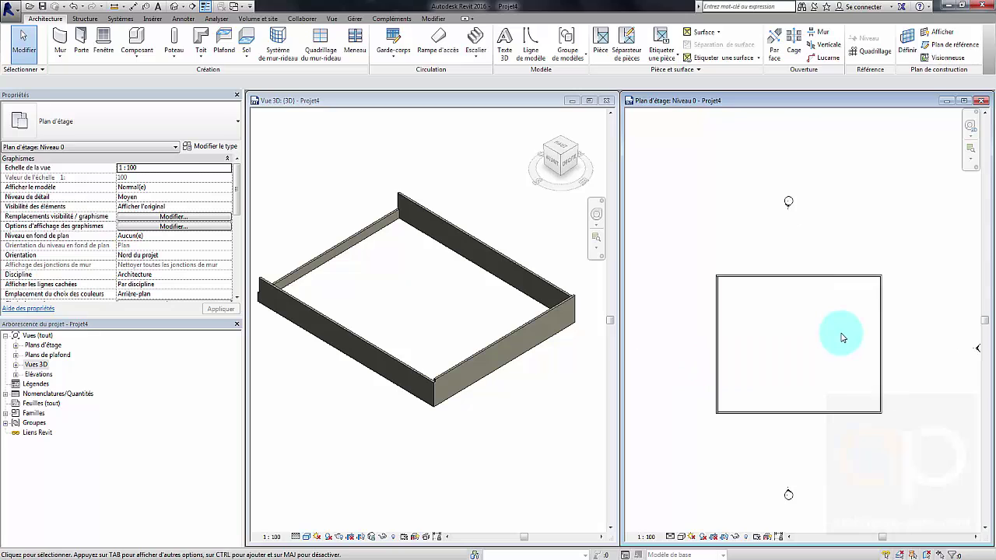
Step: Place an Int. Simple PP (0.73m x 2.04m) door in the room's top wall on Niveau 0
{"action": "left_click", "coordinate": [86, 48]}
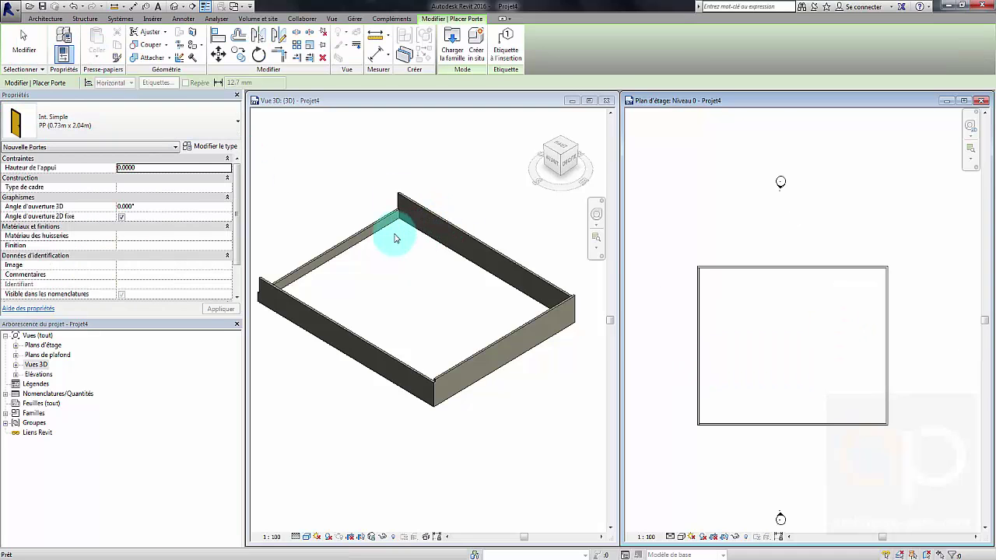
{"action": "scroll", "coordinate": [814, 268], "scroll_direction": "up", "scroll_amount": 3}
{"action": "left_click", "coordinate": [814, 267]}
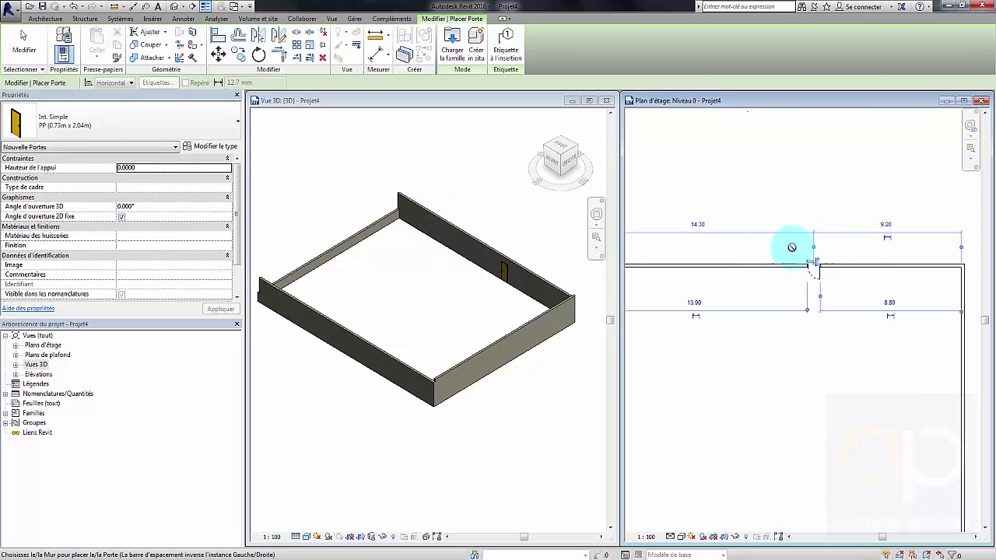
{"action": "left_click", "coordinate": [502, 276]}
{"action": "key", "text": "Escape"}
{"action": "key", "text": "Escape"}
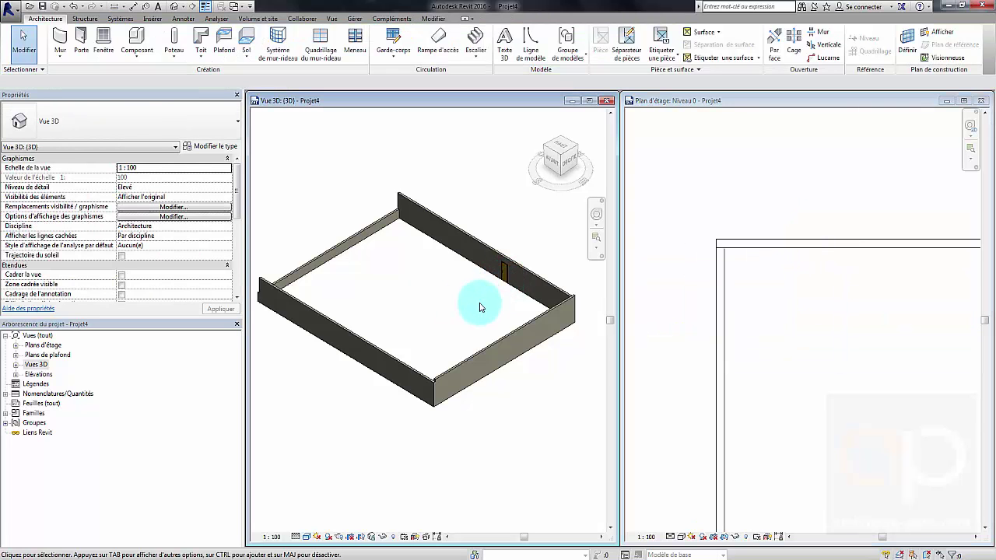
Step: Orbit the 3D model via the ViewCube's GAUCHE face to an angled view of the door wall
{"action": "scroll", "coordinate": [479, 308], "scroll_direction": "up", "scroll_amount": 2}
{"action": "scroll", "coordinate": [451, 319], "scroll_direction": "up", "scroll_amount": 4}
{"action": "scroll", "coordinate": [460, 288], "scroll_direction": "up", "scroll_amount": 1}
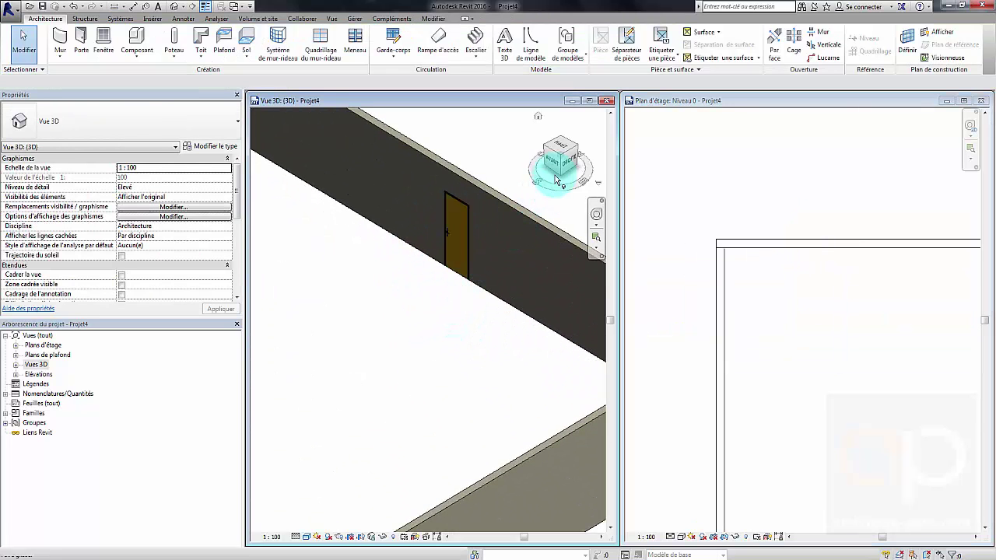
{"action": "left_click", "coordinate": [561, 144]}
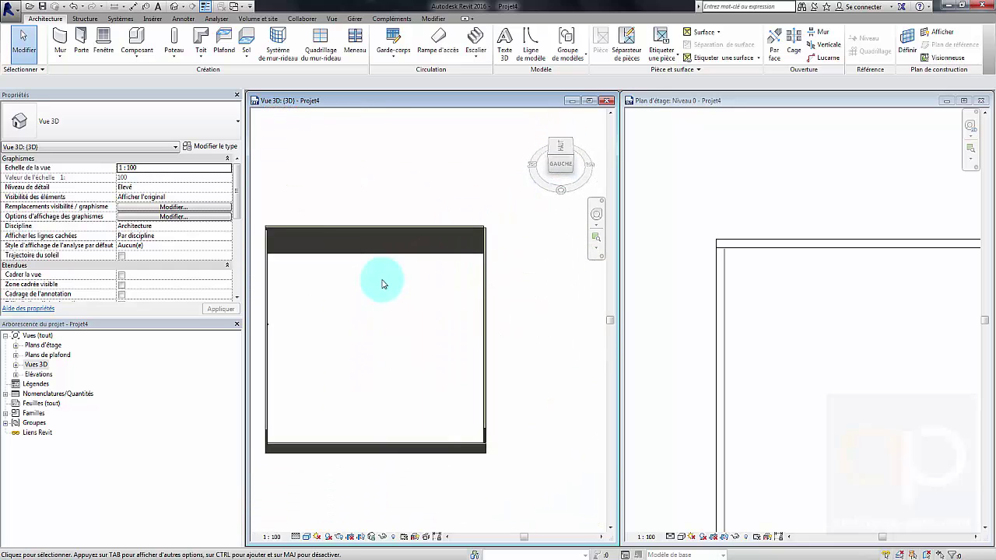
{"action": "mouse_move", "coordinate": [371, 293]}
{"action": "middle_mouse_down", "text": "shift"}
{"action": "mouse_move", "coordinate": [505, 291]}
{"action": "mouse_move", "coordinate": [378, 337]}
{"action": "mouse_move", "coordinate": [444, 289]}
{"action": "mouse_move", "coordinate": [579, 330]}
{"action": "middle_mouse_up", "text": "shift"}
{"action": "mouse_move", "coordinate": [854, 344]}
{"action": "middle_mouse_down"}
{"action": "mouse_move", "coordinate": [778, 304]}
{"action": "mouse_move", "coordinate": [752, 276]}
{"action": "mouse_move", "coordinate": [748, 292]}
{"action": "middle_mouse_up"}
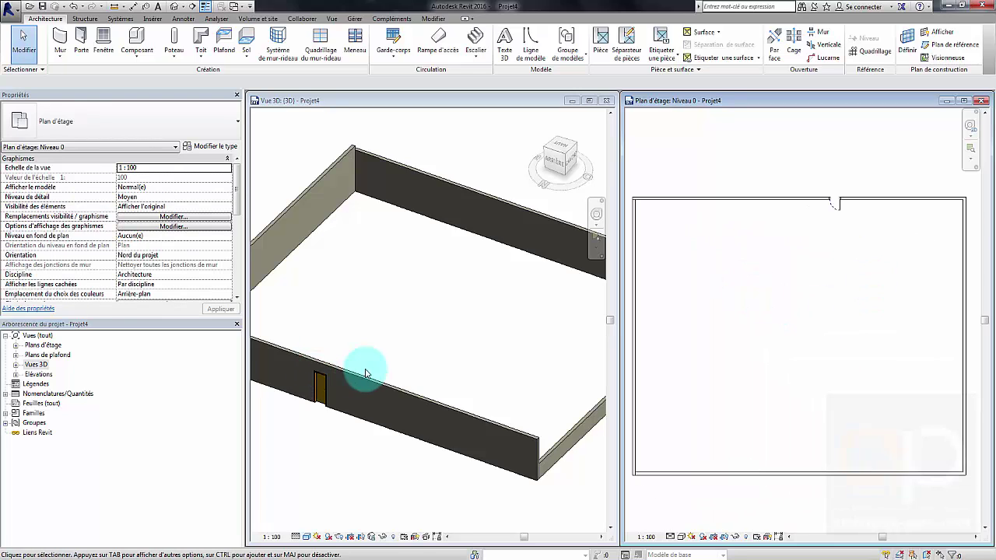
{"action": "scroll", "coordinate": [365, 370], "scroll_direction": "down", "scroll_amount": 2}
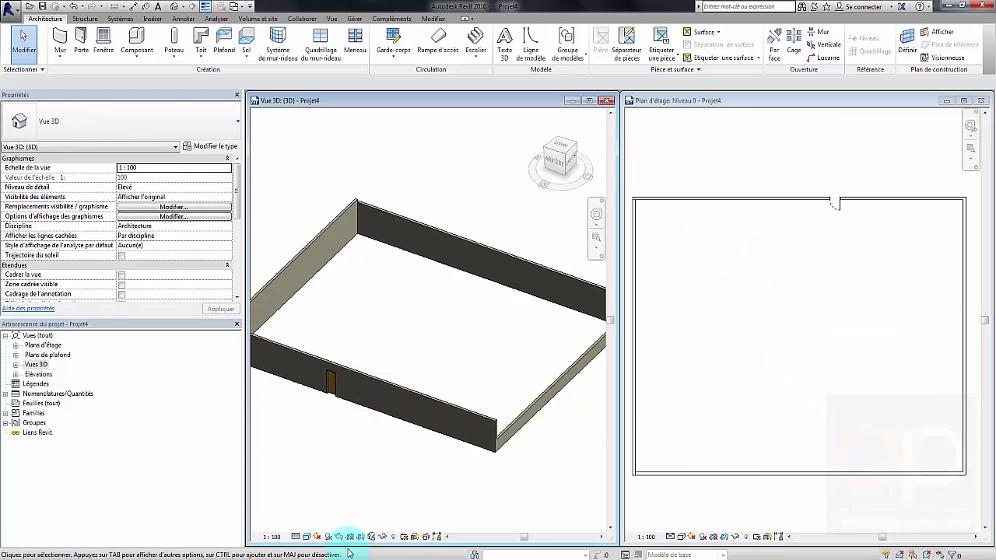
Step: Set the Niveau 0 floor plan scale to 1:50
{"action": "left_click", "coordinate": [274, 538]}
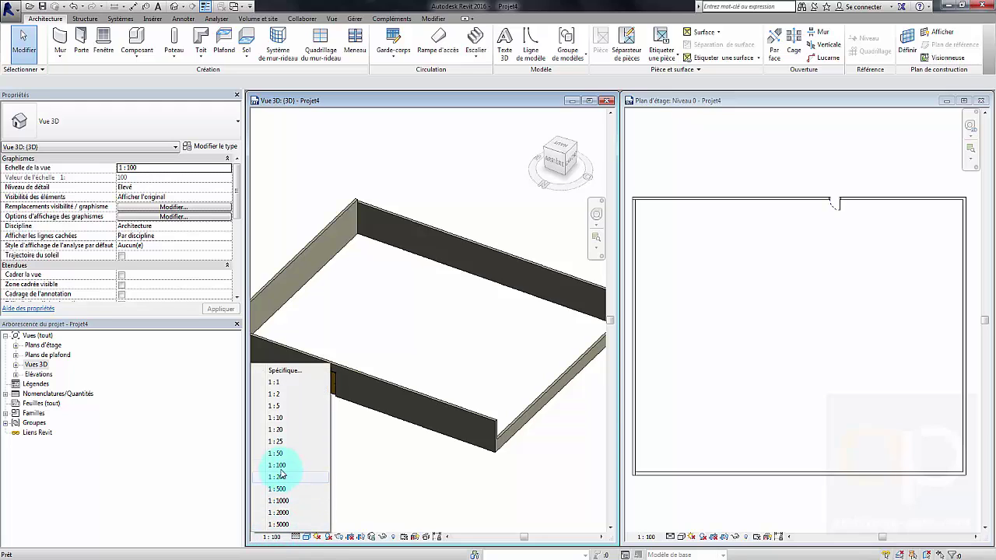
{"action": "left_click", "coordinate": [758, 533]}
{"action": "left_click", "coordinate": [648, 537]}
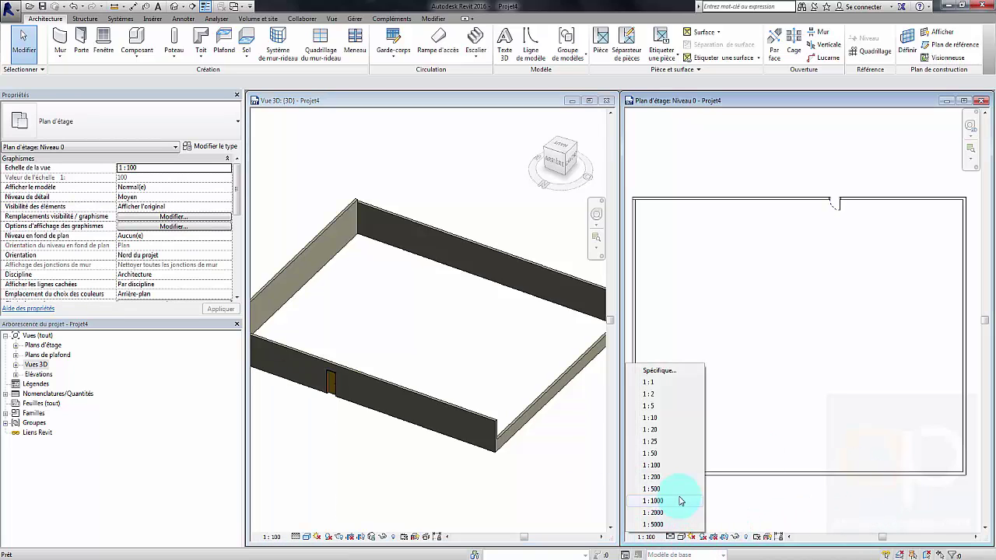
{"action": "left_click", "coordinate": [665, 460]}
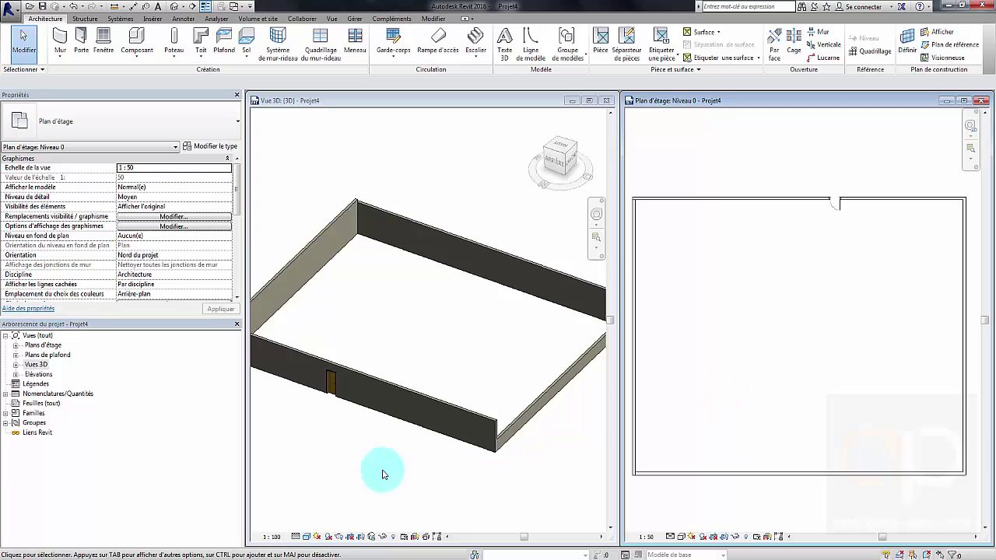
Step: Try several 3D visual styles, ending on a hidden-line display
{"action": "left_click", "coordinate": [332, 406]}
{"action": "scroll", "coordinate": [332, 406], "scroll_direction": "up", "scroll_amount": 2}
{"action": "scroll", "coordinate": [335, 406], "scroll_direction": "up", "scroll_amount": 3}
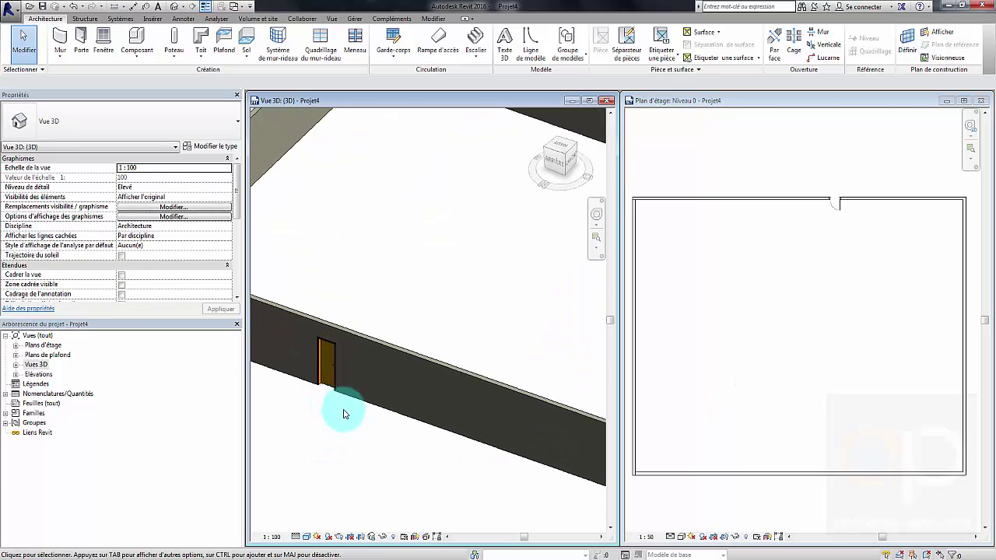
{"action": "left_click", "coordinate": [309, 538]}
{"action": "left_click", "coordinate": [345, 493]}
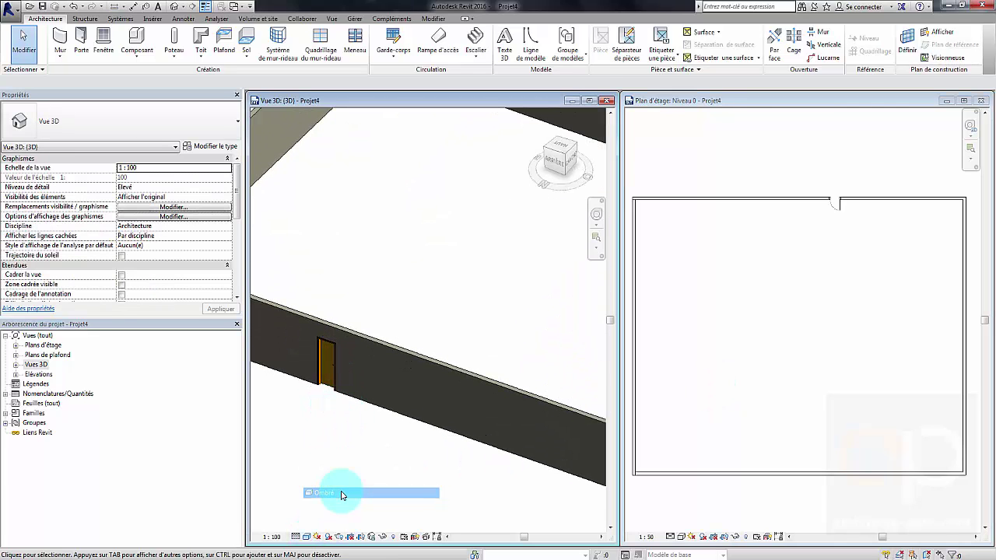
{"action": "left_click", "coordinate": [309, 538]}
{"action": "left_click", "coordinate": [327, 515]}
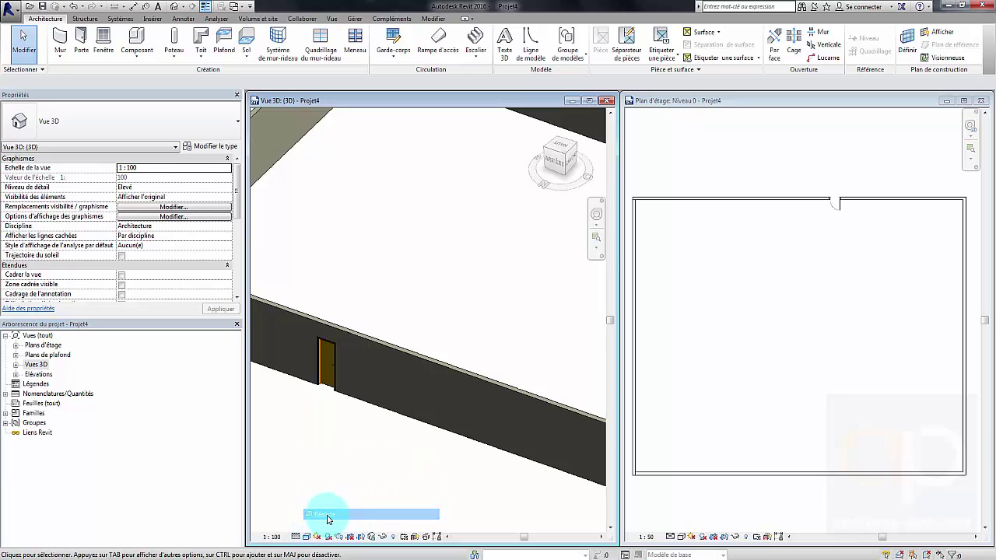
{"action": "left_click", "coordinate": [306, 538]}
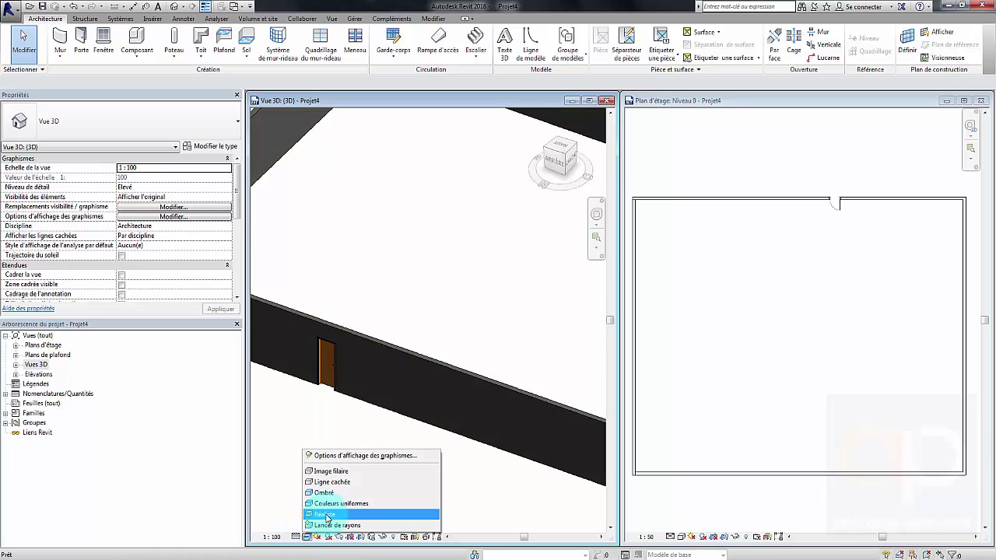
{"action": "left_click", "coordinate": [331, 507]}
{"action": "left_click", "coordinate": [312, 534]}
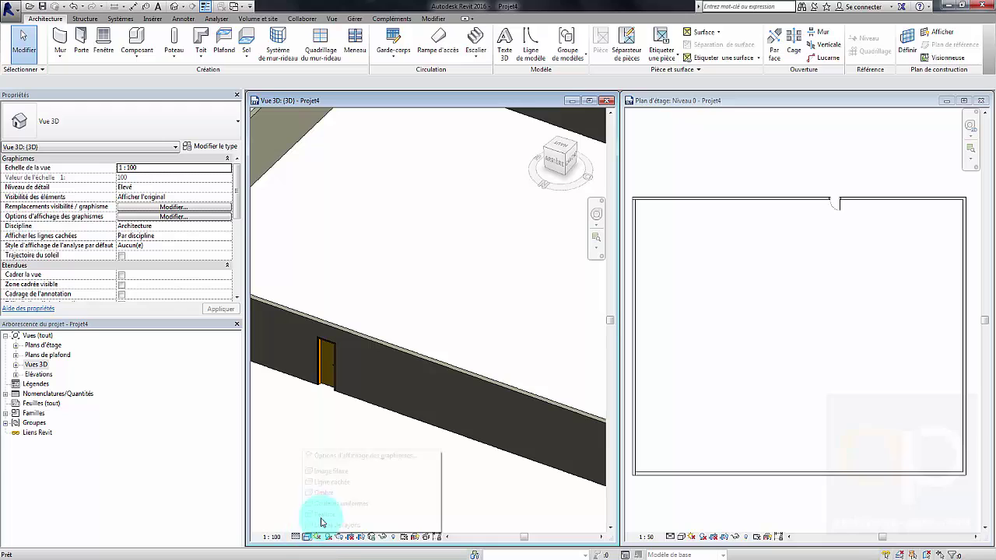
{"action": "left_click", "coordinate": [344, 484]}
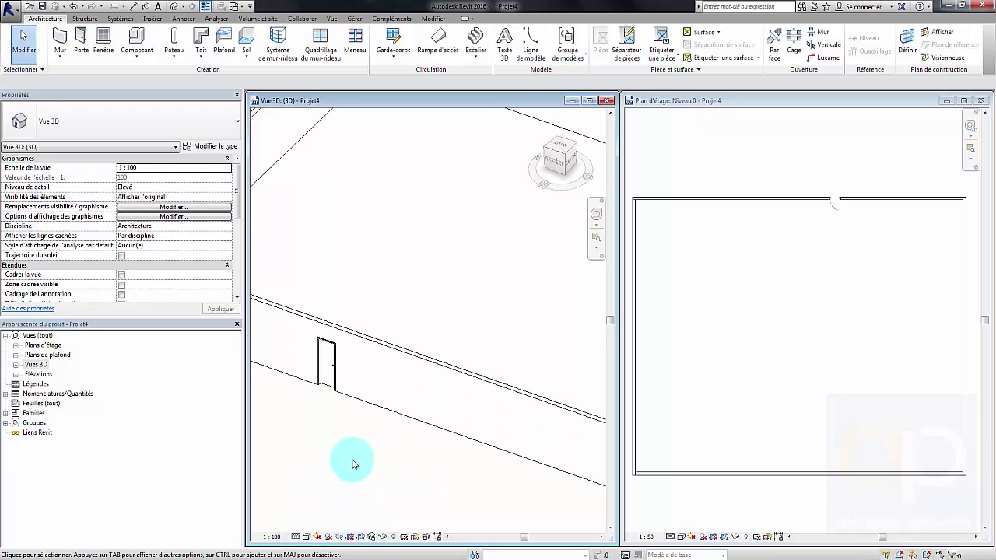
Step: Turn on shadows in the 3D view and orbit to see the whole room
{"action": "left_click", "coordinate": [328, 537]}
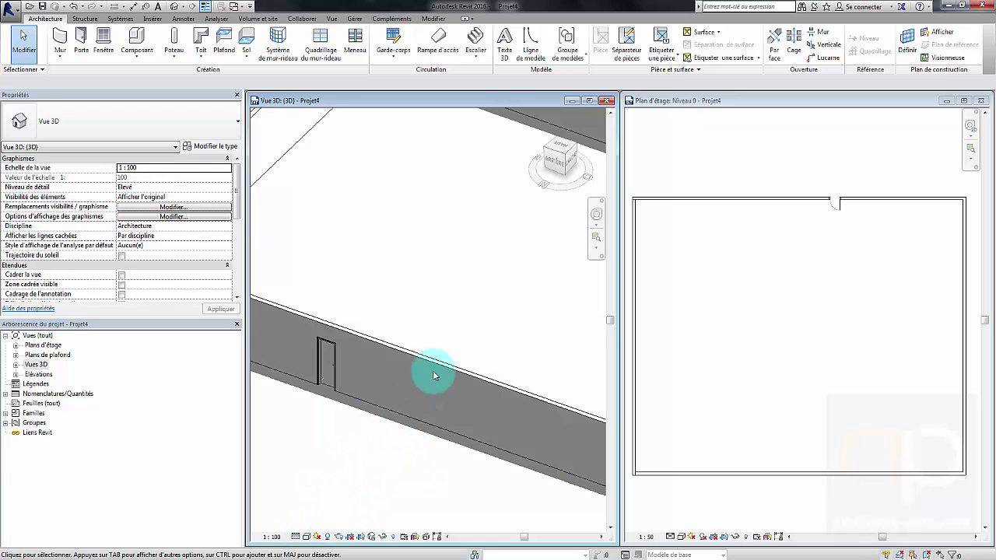
{"action": "scroll", "coordinate": [458, 340], "scroll_direction": "down", "scroll_amount": 3}
{"action": "mouse_move", "coordinate": [456, 345]}
{"action": "middle_mouse_down", "text": "shift"}
{"action": "mouse_move", "coordinate": [345, 333]}
{"action": "mouse_move", "coordinate": [456, 331]}
{"action": "mouse_move", "coordinate": [382, 322]}
{"action": "mouse_move", "coordinate": [507, 289]}
{"action": "mouse_move", "coordinate": [469, 363]}
{"action": "mouse_move", "coordinate": [595, 300]}
{"action": "mouse_move", "coordinate": [542, 308]}
{"action": "mouse_move", "coordinate": [513, 288]}
{"action": "mouse_move", "coordinate": [439, 342]}
{"action": "middle_mouse_up", "text": "shift"}
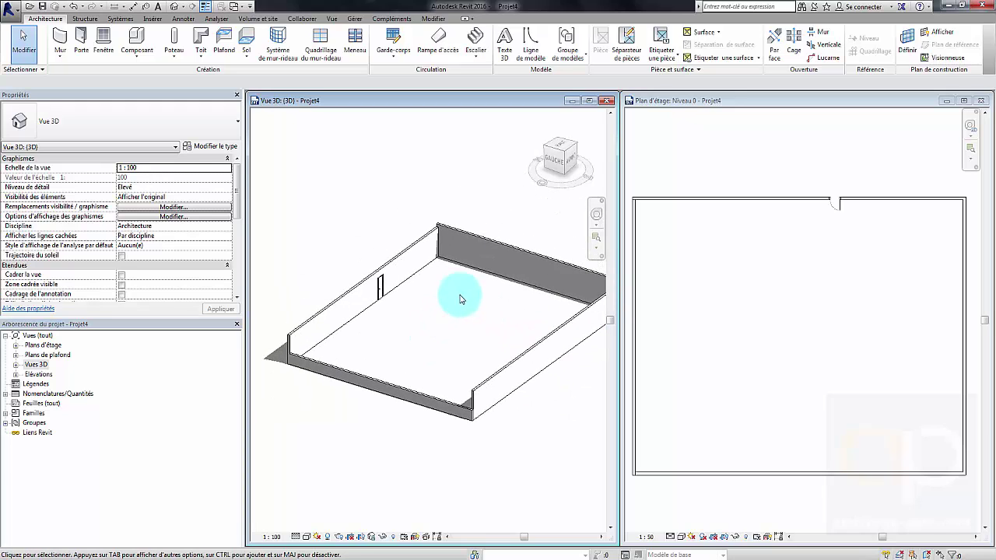
Step: Select the left wall, orbit the 3D view to a top-down angle from the opposite side, then deselect
{"action": "left_click", "coordinate": [391, 260]}
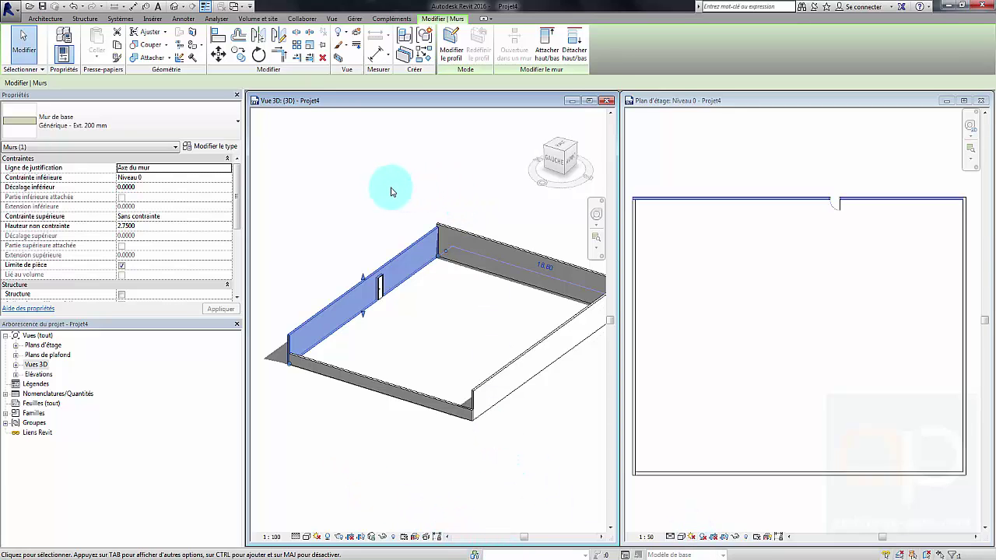
{"action": "mouse_move", "coordinate": [334, 184]}
{"action": "middle_mouse_down", "text": "shift"}
{"action": "mouse_move", "coordinate": [403, 214]}
{"action": "mouse_move", "coordinate": [472, 195]}
{"action": "mouse_move", "coordinate": [489, 162]}
{"action": "middle_mouse_up", "text": "shift"}
{"action": "mouse_move", "coordinate": [413, 207]}
{"action": "middle_mouse_down", "text": "shift"}
{"action": "mouse_move", "coordinate": [378, 222]}
{"action": "mouse_move", "coordinate": [334, 160]}
{"action": "middle_mouse_up", "text": "shift"}
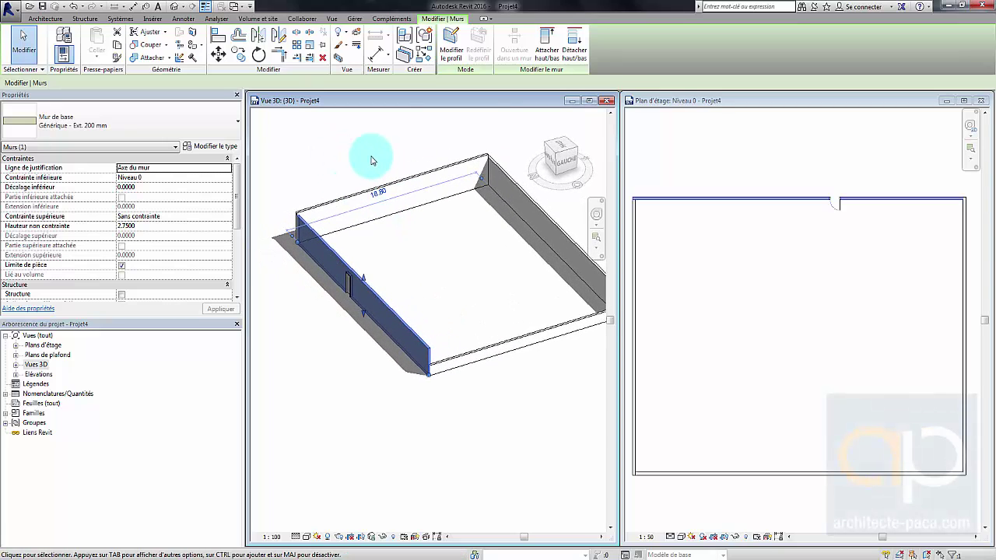
{"action": "left_click", "coordinate": [350, 166]}
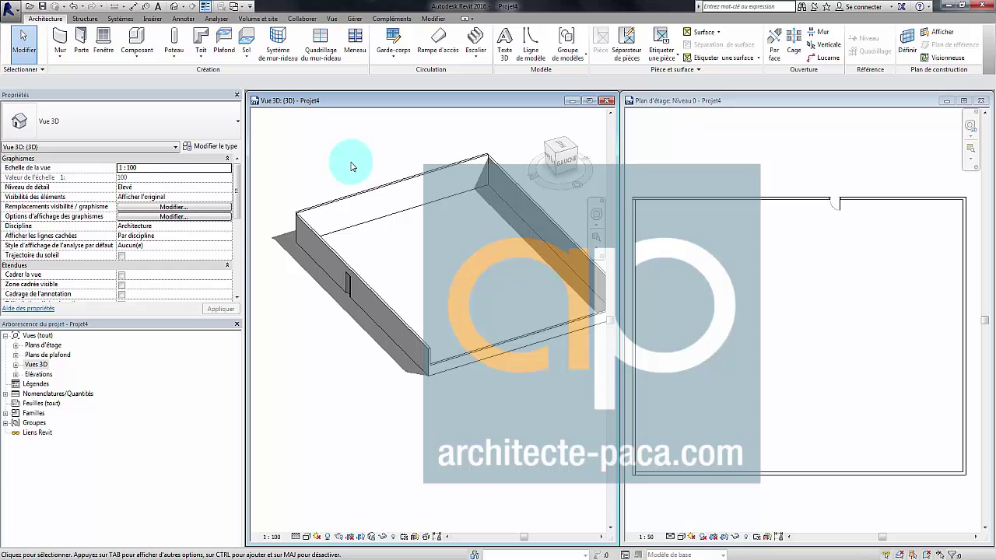
{"action": "mouse_move", "coordinate": [356, 160]}
{"action": "middle_mouse_down", "text": "shift"}
{"action": "mouse_move", "coordinate": [333, 182]}
{"action": "mouse_move", "coordinate": [379, 189]}
{"action": "mouse_move", "coordinate": [399, 181]}
{"action": "middle_mouse_up", "text": "shift"}
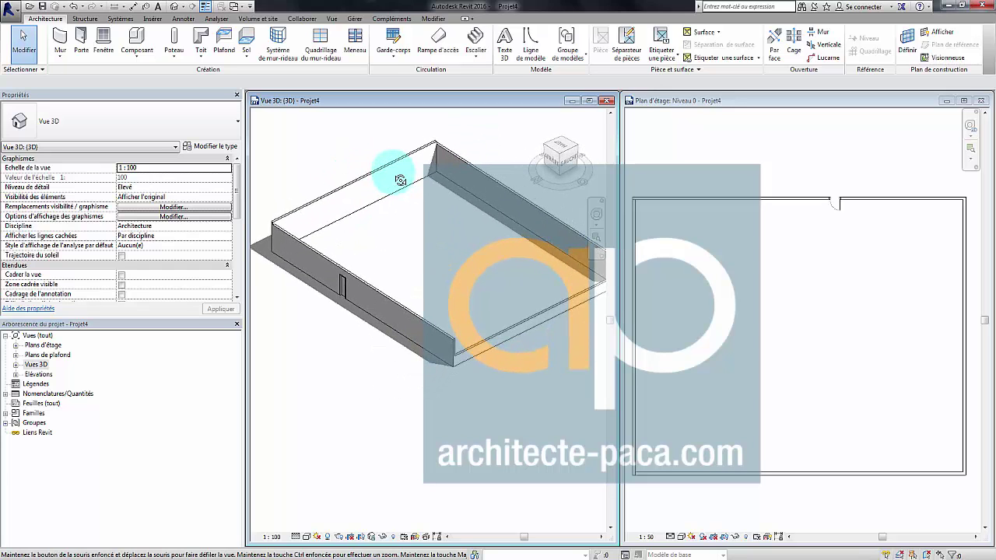
{"action": "left_click", "coordinate": [384, 174]}
{"action": "left_click", "coordinate": [333, 174]}
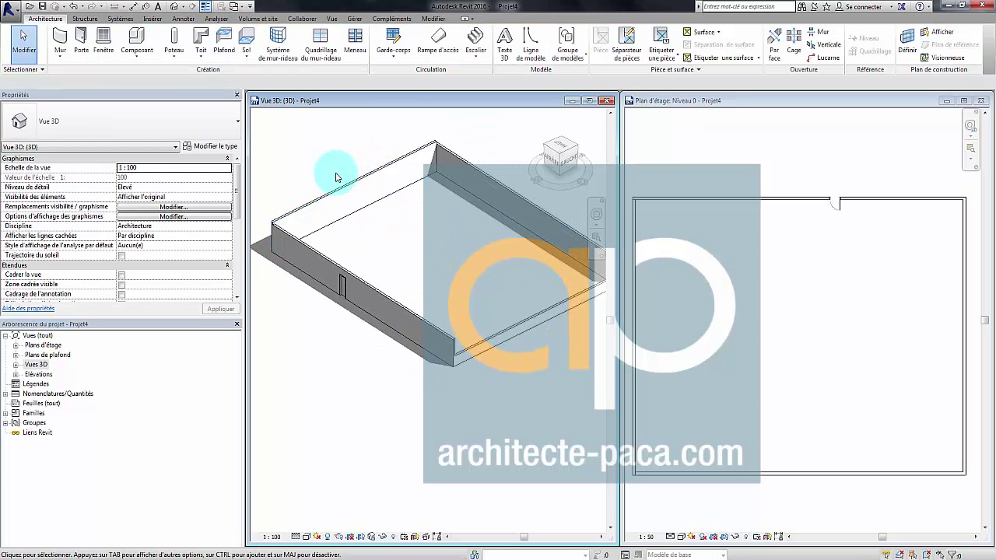